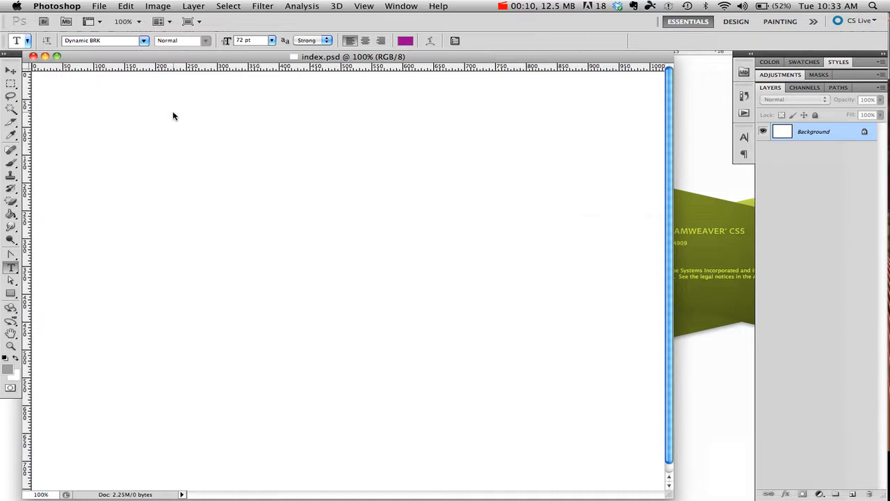
Add the title "Website" in 72 pt Dynamic BRK and place it centred near the top of the canvas.
{"action": "left_click", "coordinate": [270, 98]}
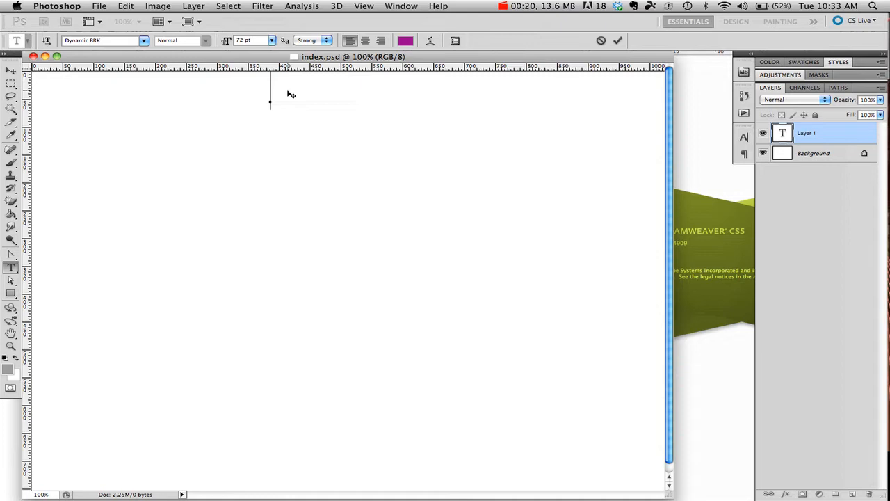
{"action": "type", "text": "W"}
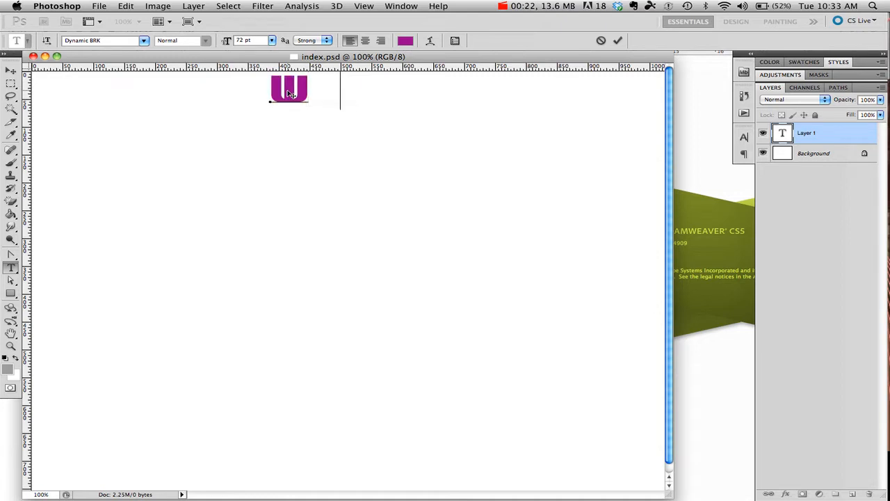
{"action": "type", "text": "ebsite"}
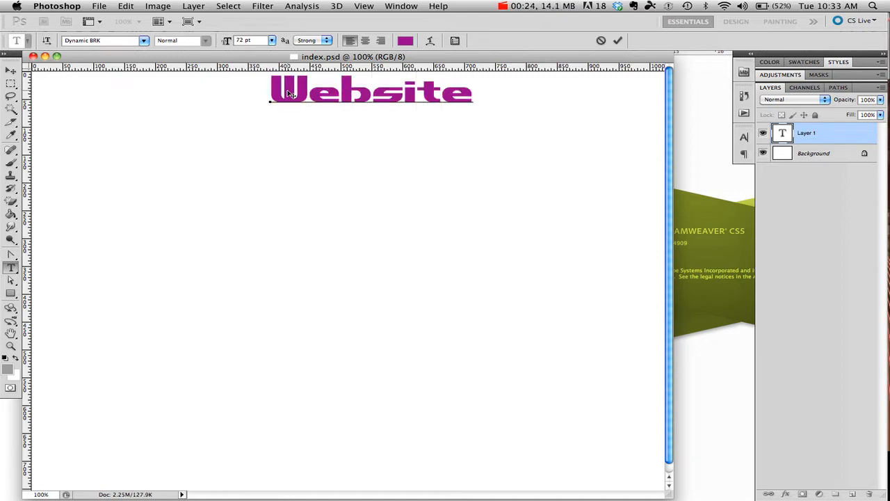
{"action": "left_click", "coordinate": [12, 71]}
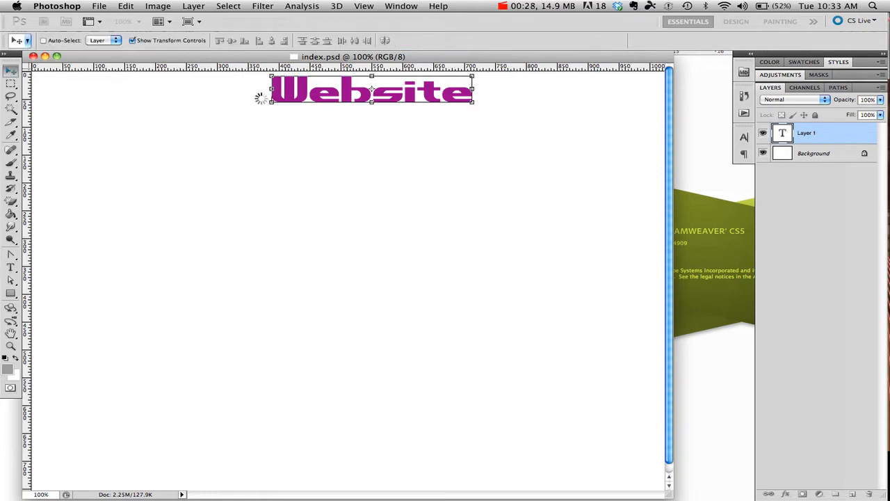
{"action": "left_click_drag", "start_coordinate": [332, 96], "coordinate": [309, 114]}
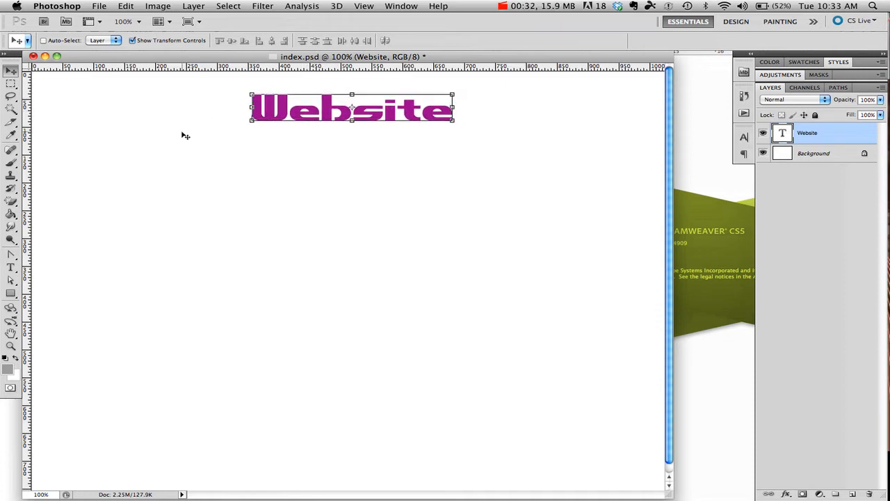
Add a 48 pt navigation text line below the title reading "Home Gallery About Us Store".
{"action": "left_click", "coordinate": [12, 270]}
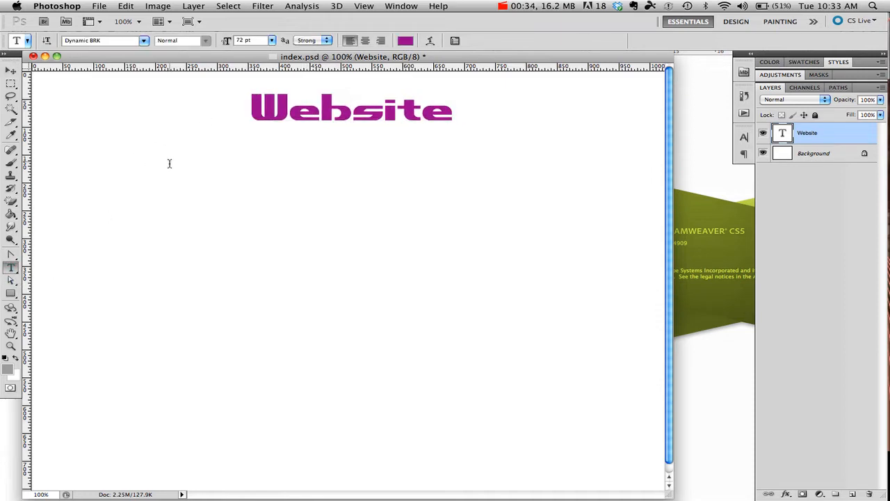
{"action": "left_click", "coordinate": [118, 148]}
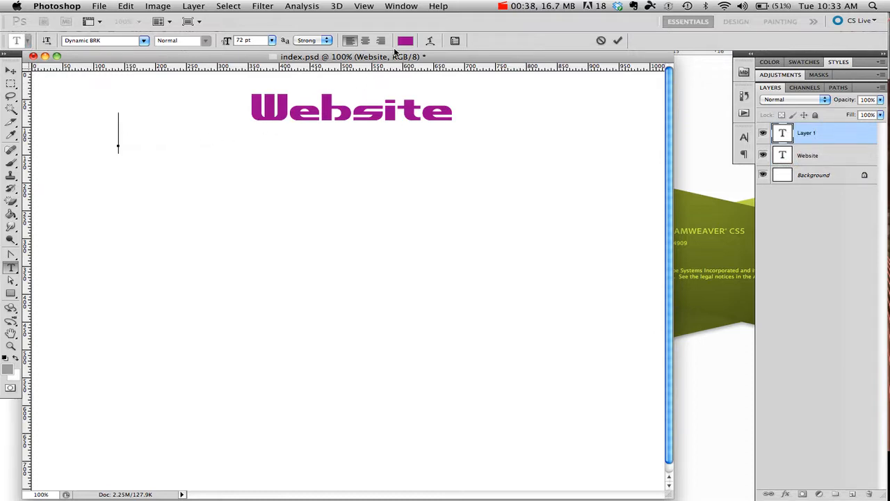
{"action": "left_click", "coordinate": [271, 41]}
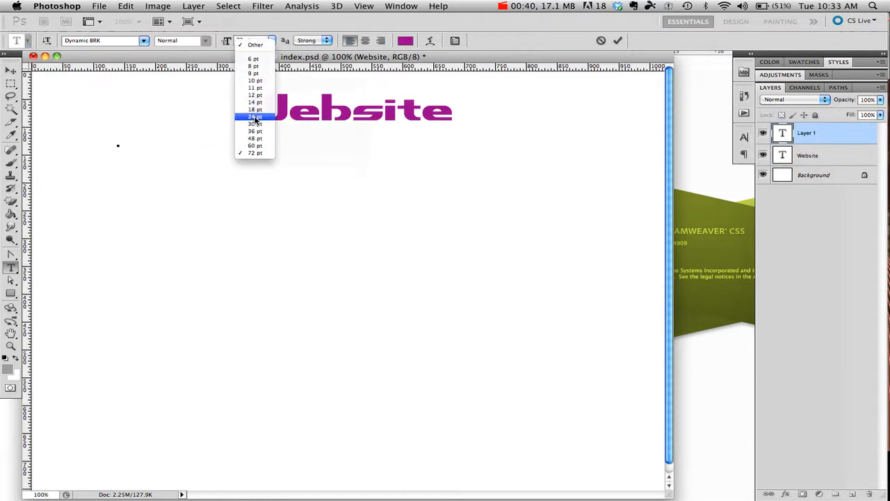
{"action": "left_click", "coordinate": [258, 139]}
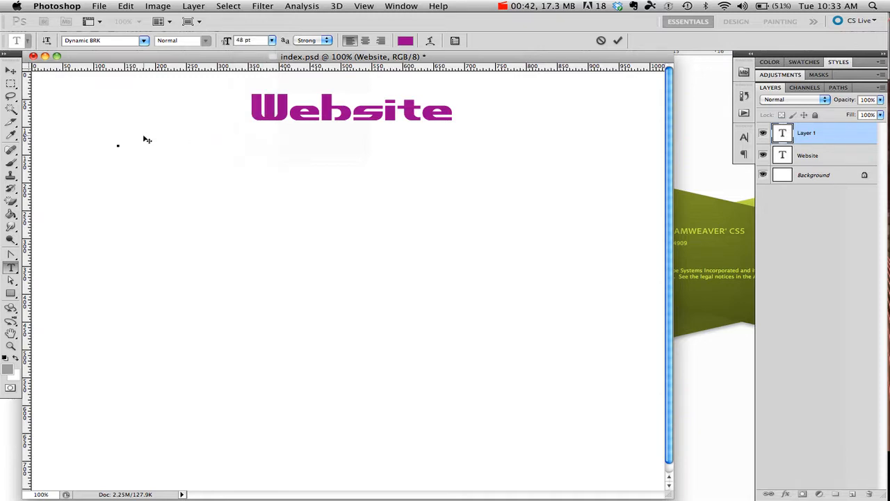
{"action": "type", "text": "Home"}
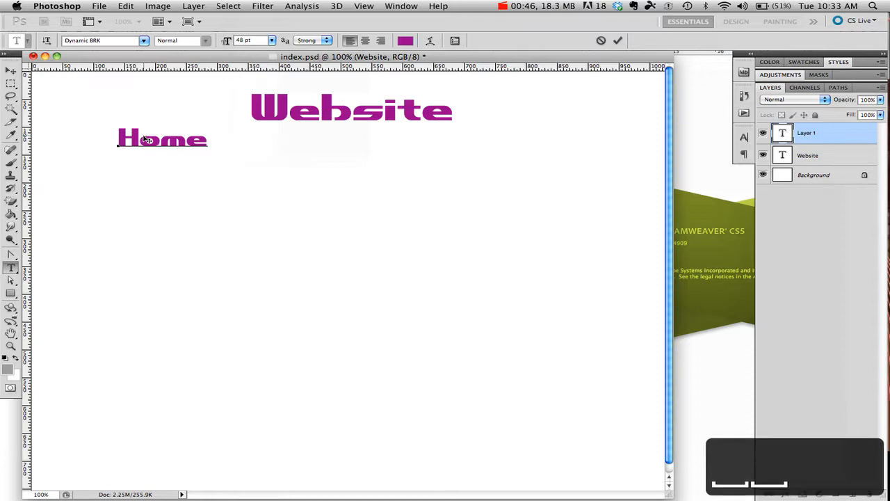
{"action": "type", "text": "  G"}
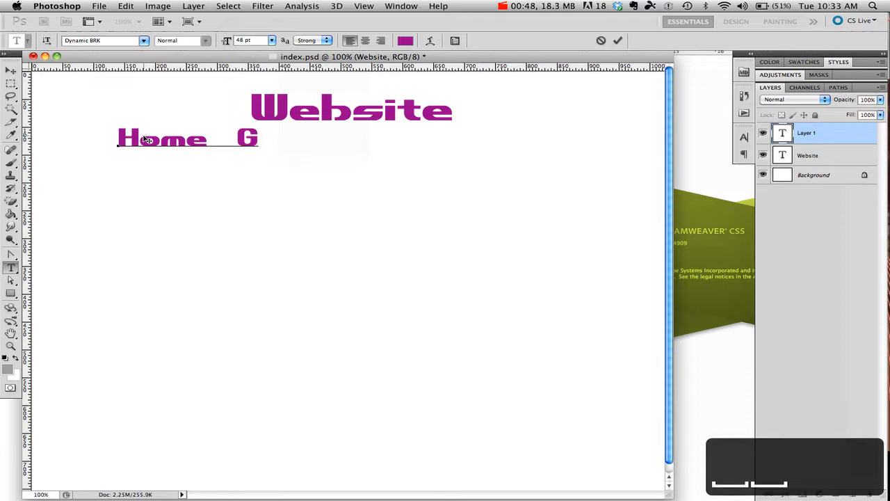
{"action": "type", "text": "allery"}
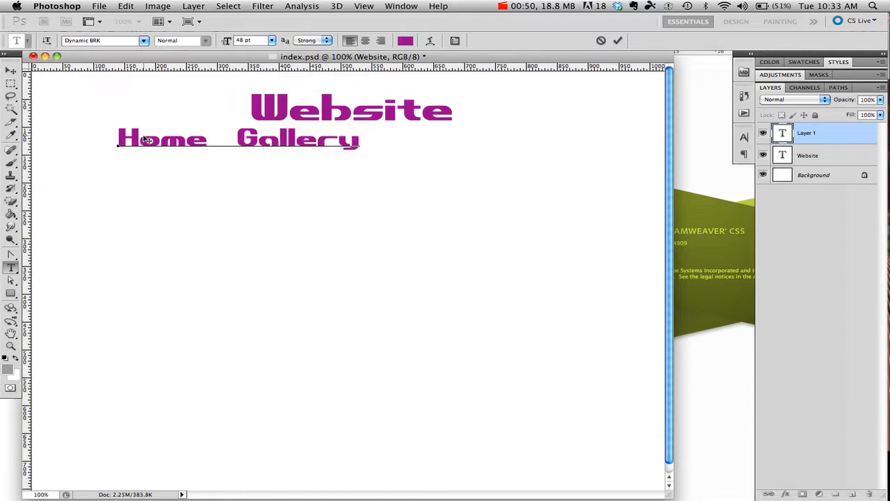
{"action": "type", "text": "  About"}
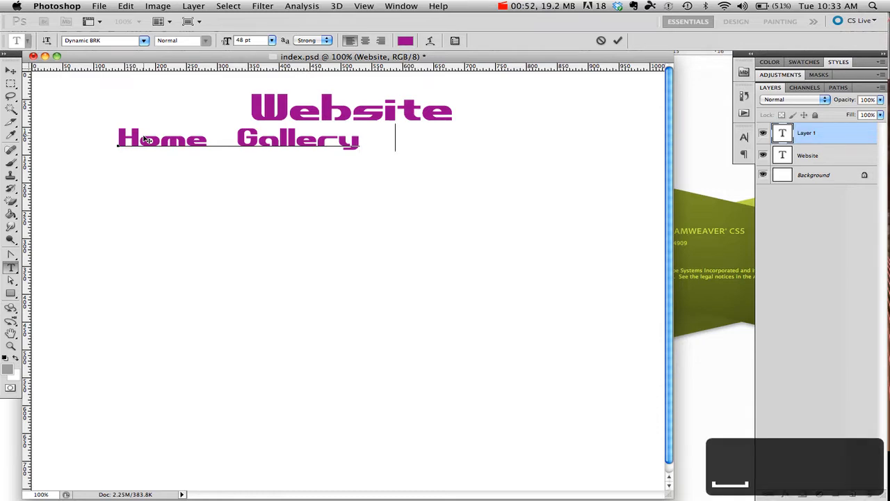
{"action": "type", "text": " Us"}
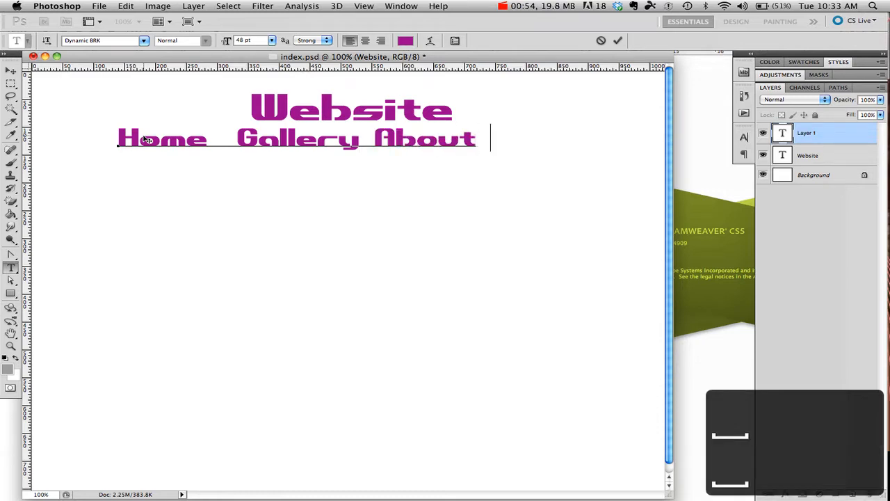
{"action": "type", "text": " Store"}
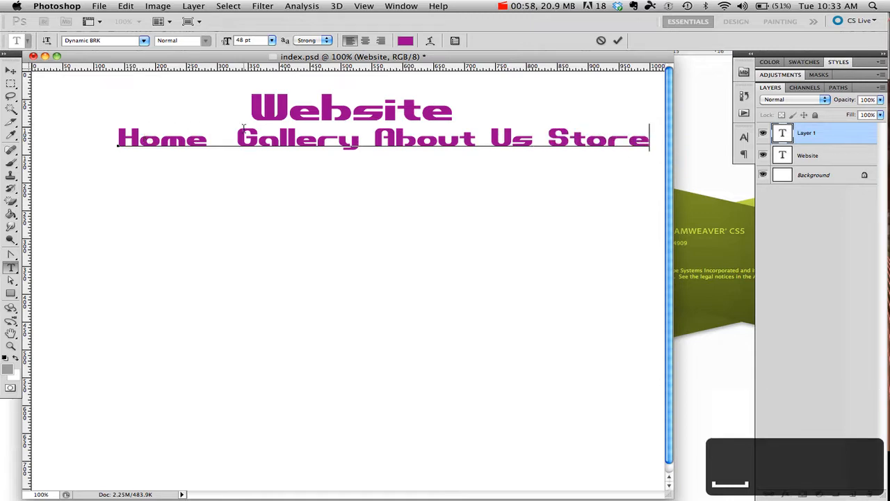
Widen the gaps between the navigation entries, keeping "About Us" together, and centre the line beneath the title.
{"action": "left_click", "coordinate": [491, 136]}
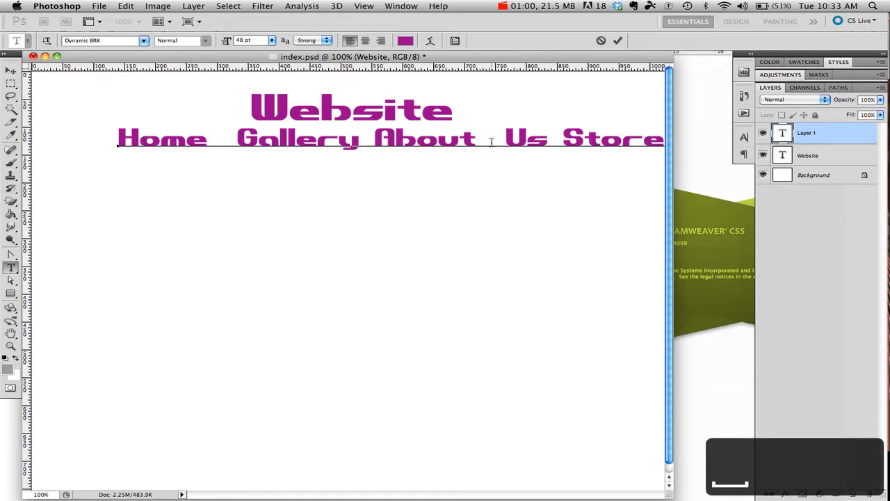
{"action": "left_click", "coordinate": [521, 138]}
{"action": "key", "text": "BackSpace"}
{"action": "key", "text": "BackSpace"}
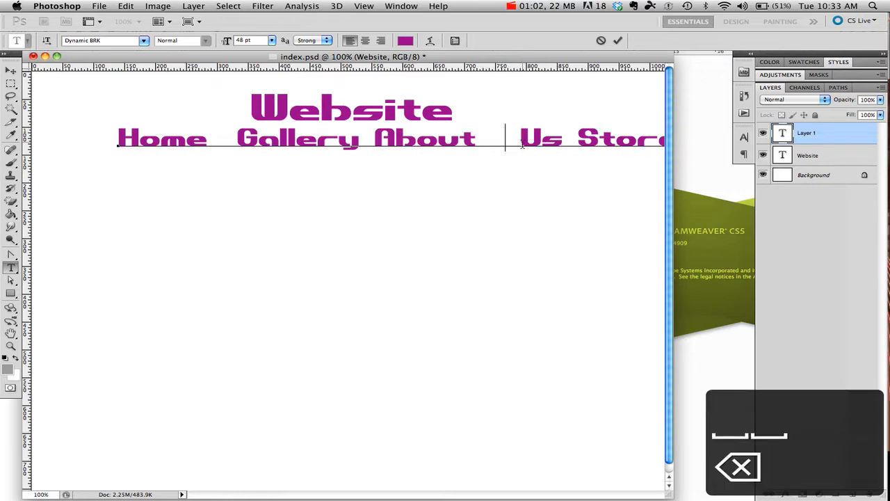
{"action": "left_click", "coordinate": [551, 139]}
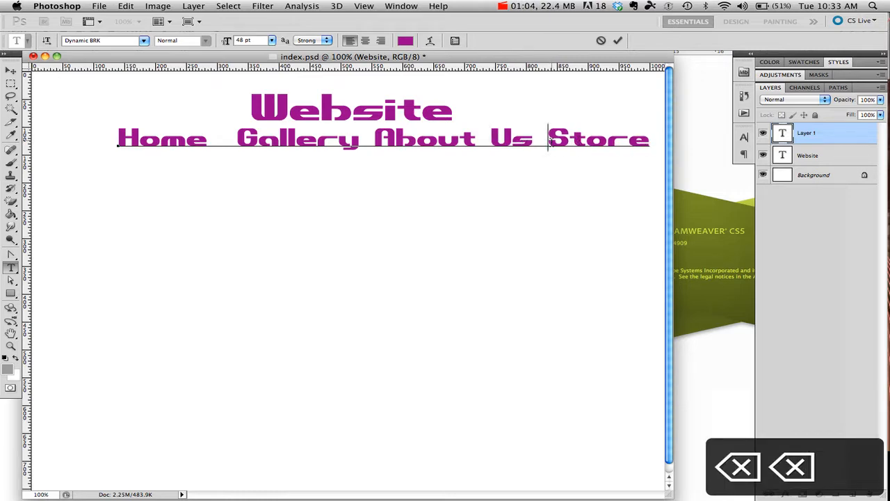
{"action": "left_click", "coordinate": [373, 141]}
{"action": "left_click", "coordinate": [236, 139]}
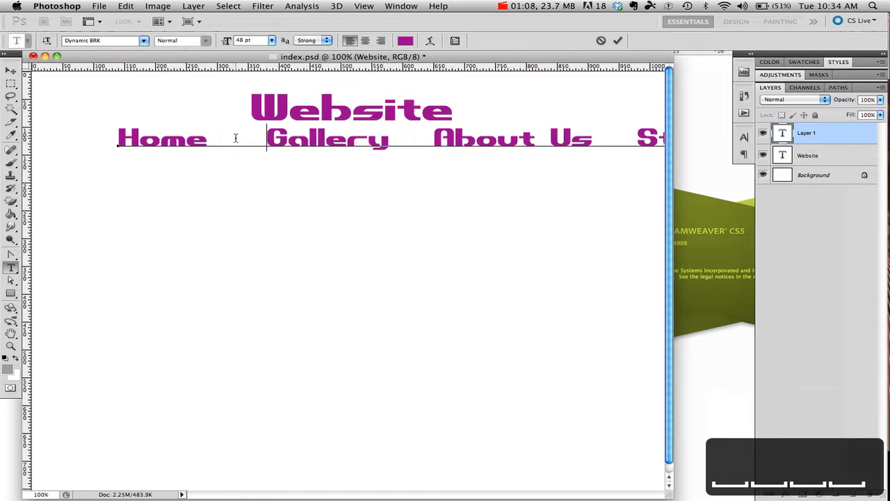
{"action": "left_click", "coordinate": [11, 70]}
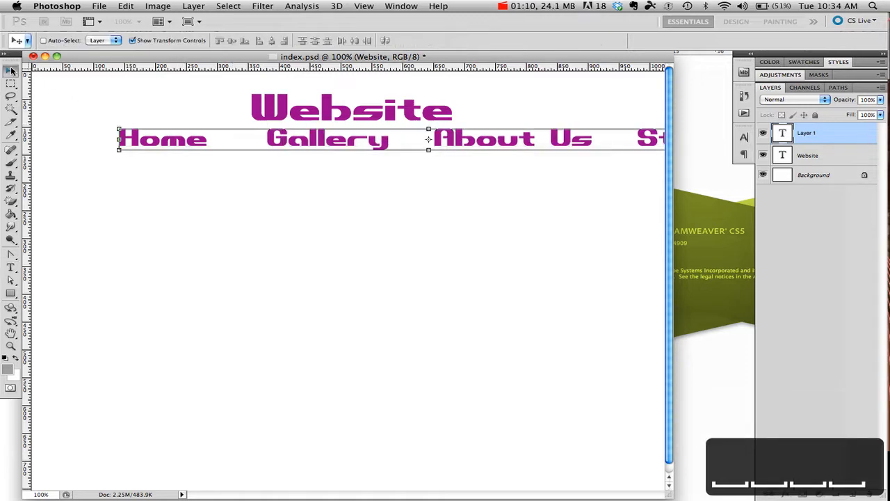
{"action": "left_click_drag", "start_coordinate": [326, 144], "coordinate": [256, 148]}
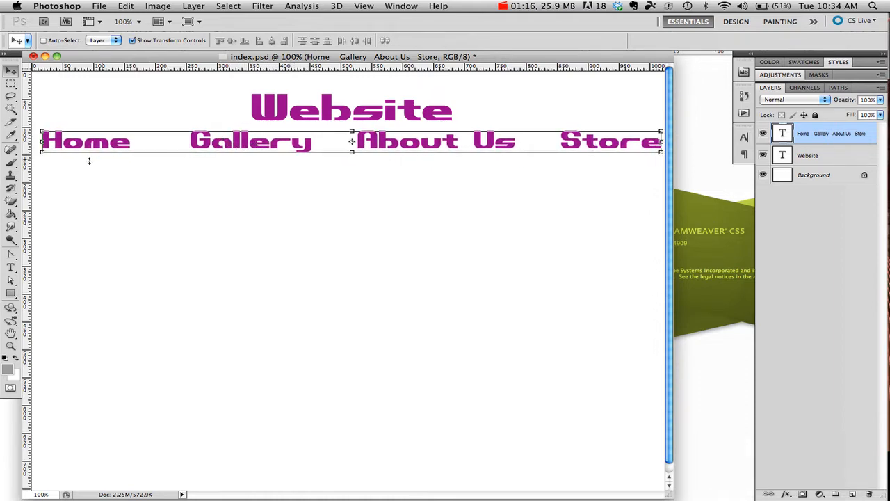
Reduce the navigation text to 30 pt and centre it again beneath the title.
{"action": "left_click", "coordinate": [11, 269]}
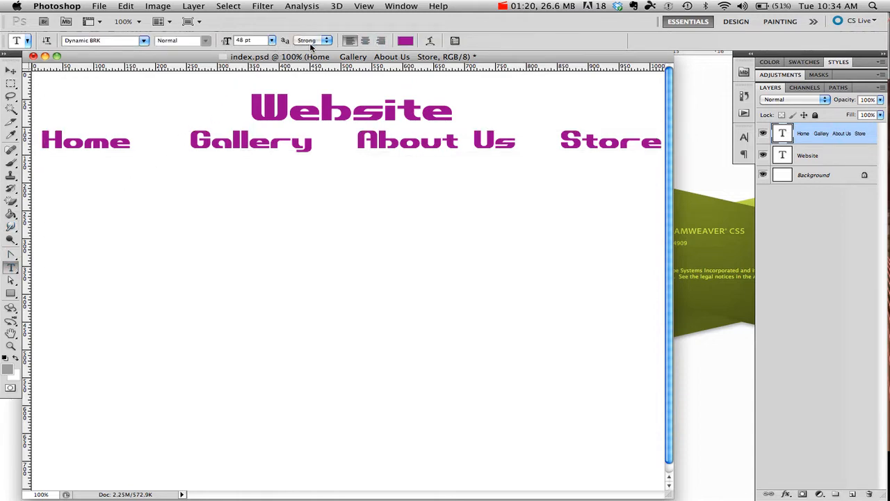
{"action": "left_click", "coordinate": [272, 42]}
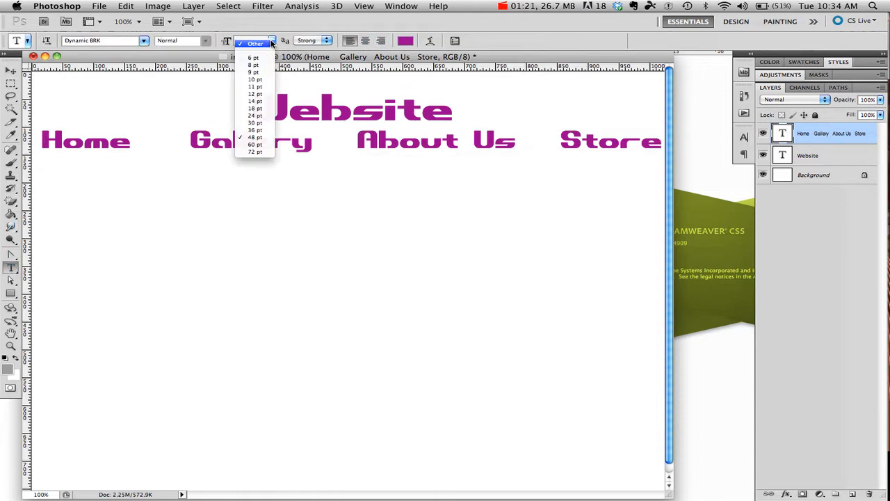
{"action": "left_click", "coordinate": [255, 123]}
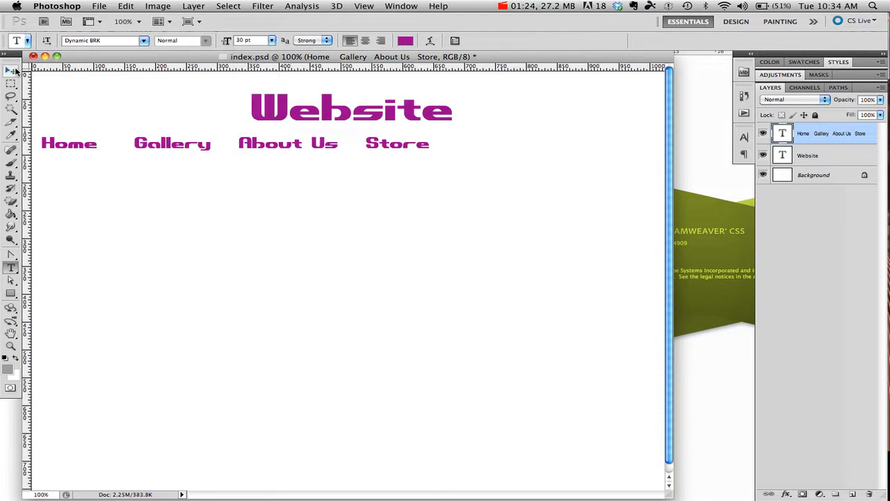
{"action": "key", "text": "v"}
{"action": "left_click_drag", "start_coordinate": [180, 145], "coordinate": [295, 142]}
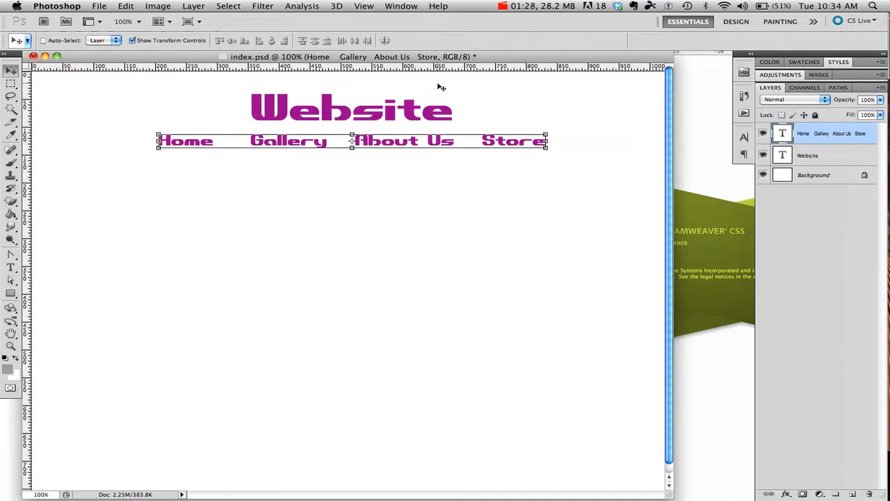
Change the text colour of the "Website" title to near-black #030003.
{"action": "left_click", "coordinate": [809, 160]}
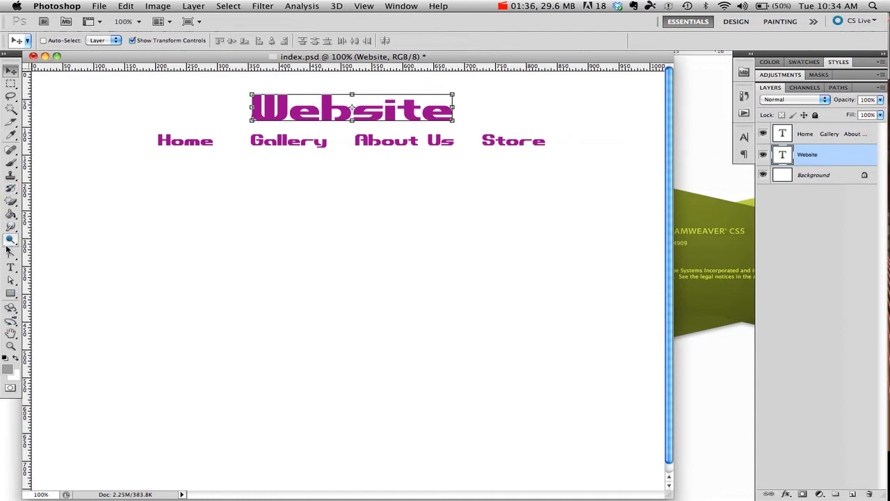
{"action": "left_click", "coordinate": [10, 266]}
{"action": "left_click", "coordinate": [407, 42]}
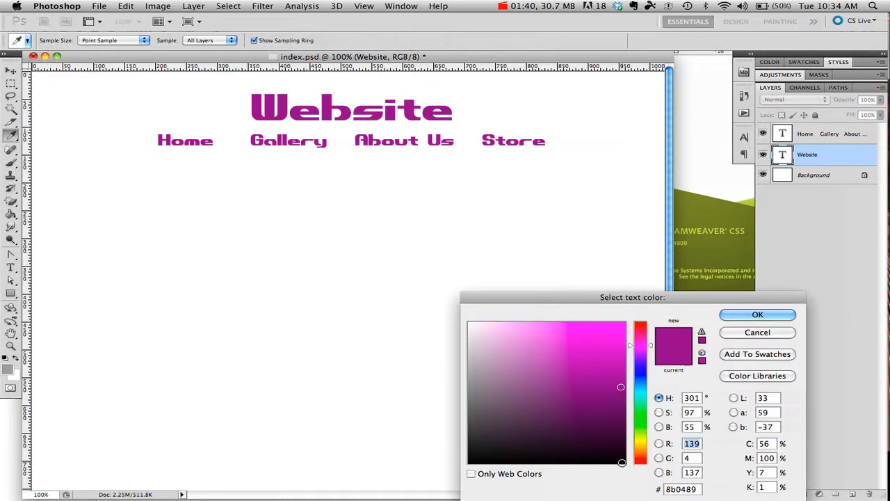
{"action": "left_click", "coordinate": [622, 462]}
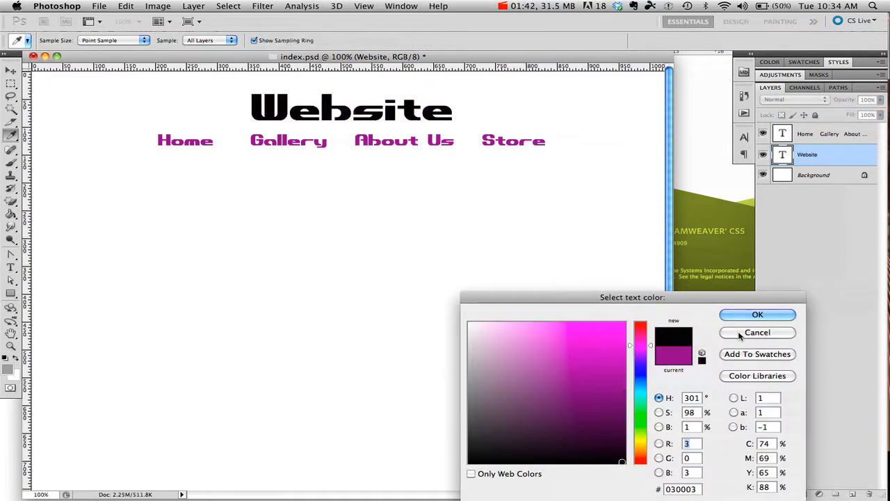
{"action": "left_click", "coordinate": [757, 315]}
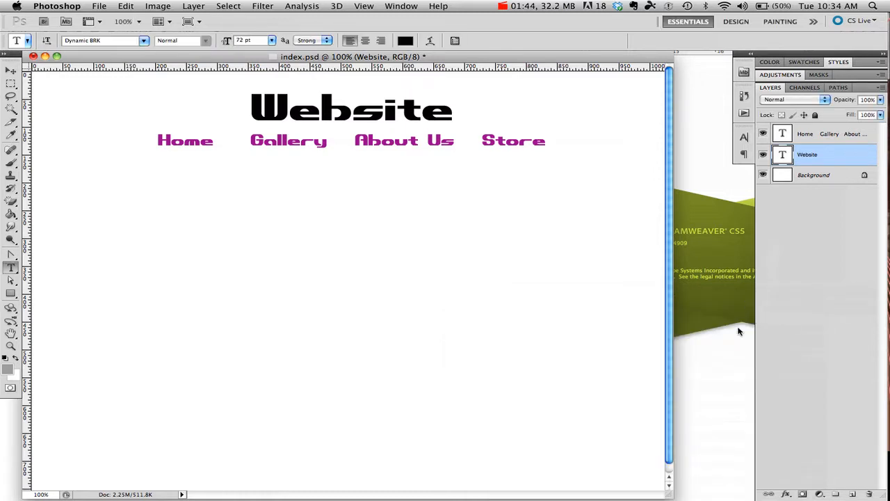
Fill the Background layer with a medium grey using the Paint Bucket tool.
{"action": "left_click_drag", "start_coordinate": [669, 496], "coordinate": [717, 500]}
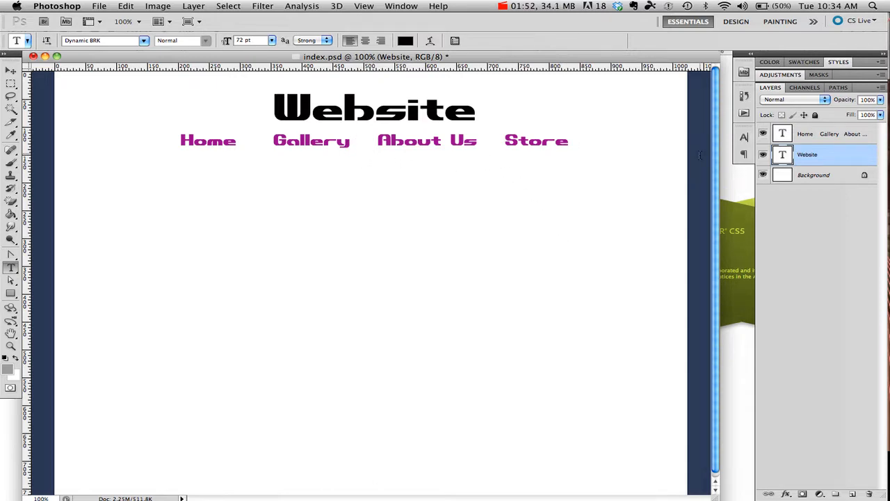
{"action": "left_click", "coordinate": [810, 136]}
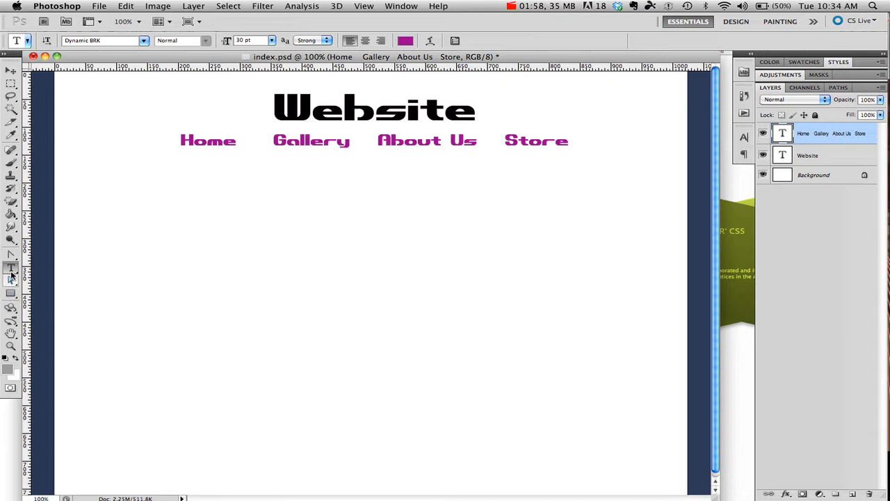
{"action": "left_click", "coordinate": [10, 216]}
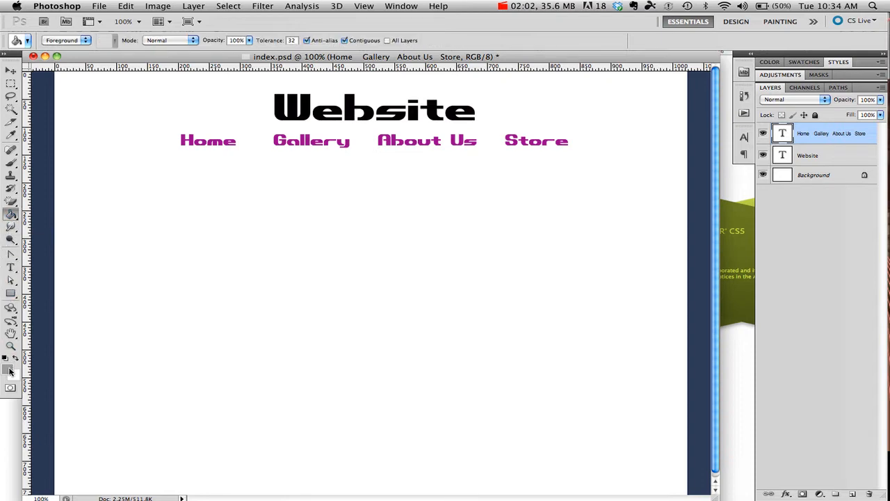
{"action": "left_click", "coordinate": [8, 372]}
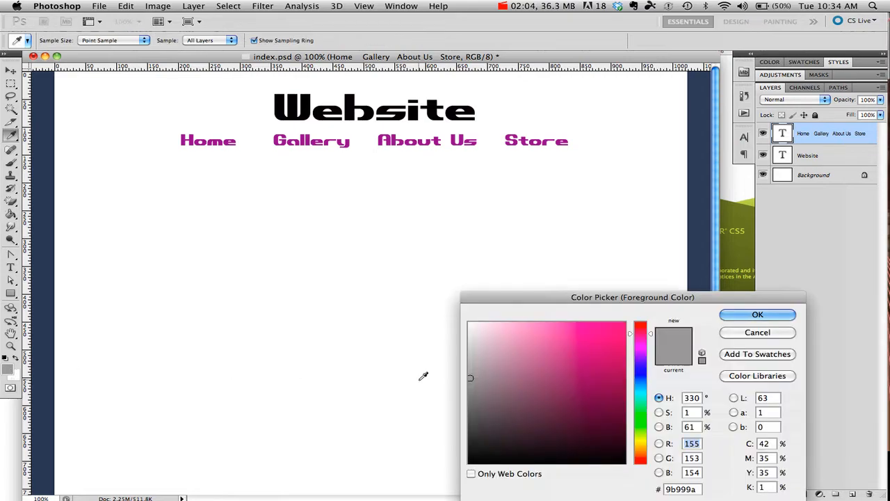
{"action": "left_click", "coordinate": [594, 357]}
{"action": "left_click", "coordinate": [642, 376]}
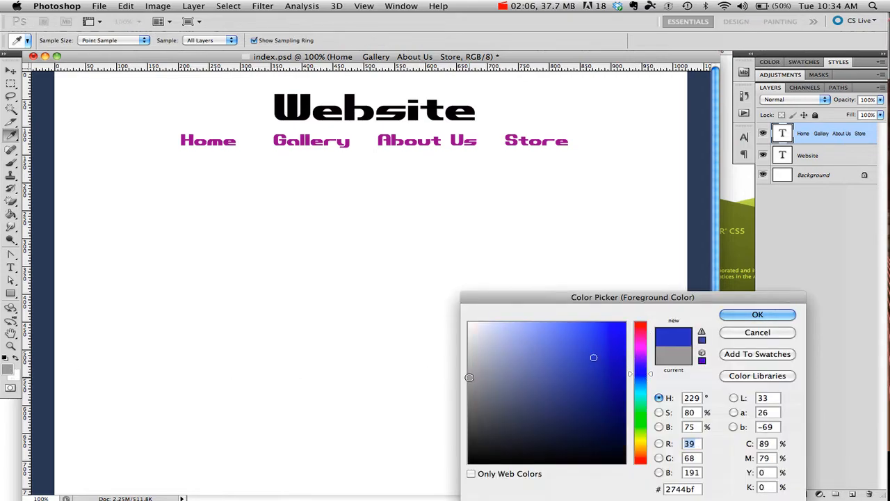
{"action": "left_click", "coordinate": [469, 378]}
{"action": "left_click", "coordinate": [738, 315]}
{"action": "key", "text": "g"}
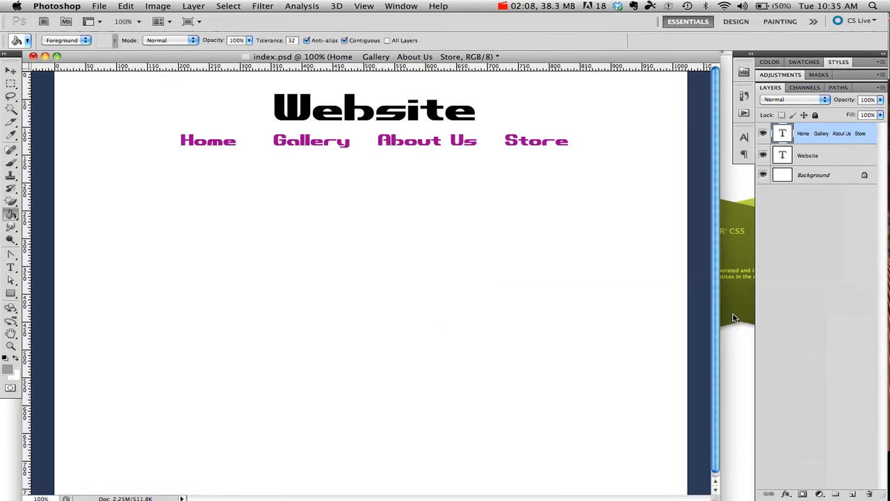
{"action": "left_click", "coordinate": [804, 175]}
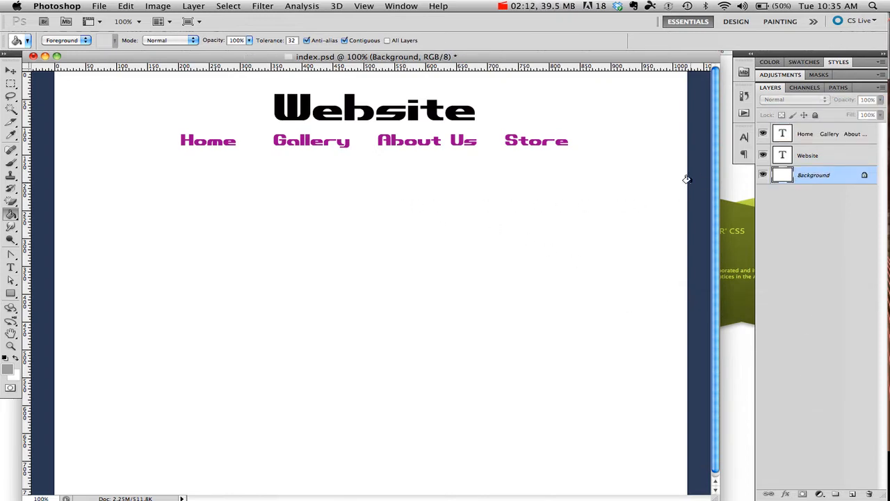
{"action": "left_click", "coordinate": [542, 200]}
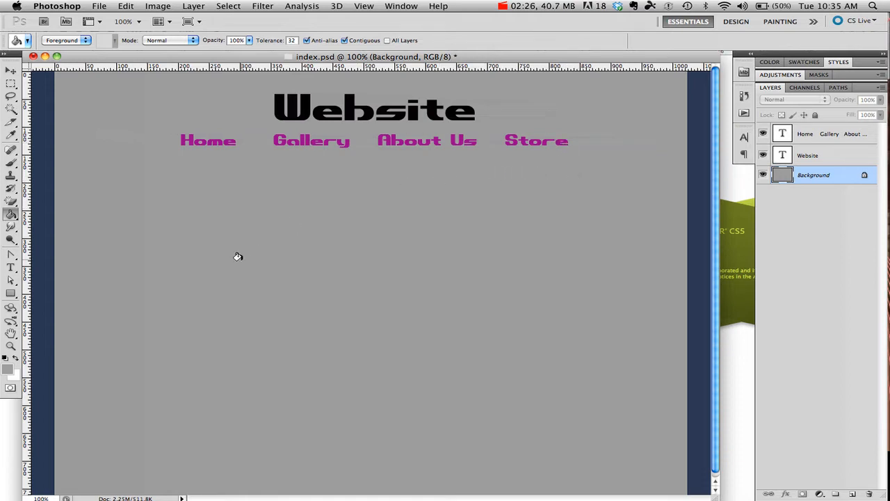
Draw a near-white #f9fafc rectangle about 40 px tall across the full page width behind the navigation text.
{"action": "left_click", "coordinate": [11, 294]}
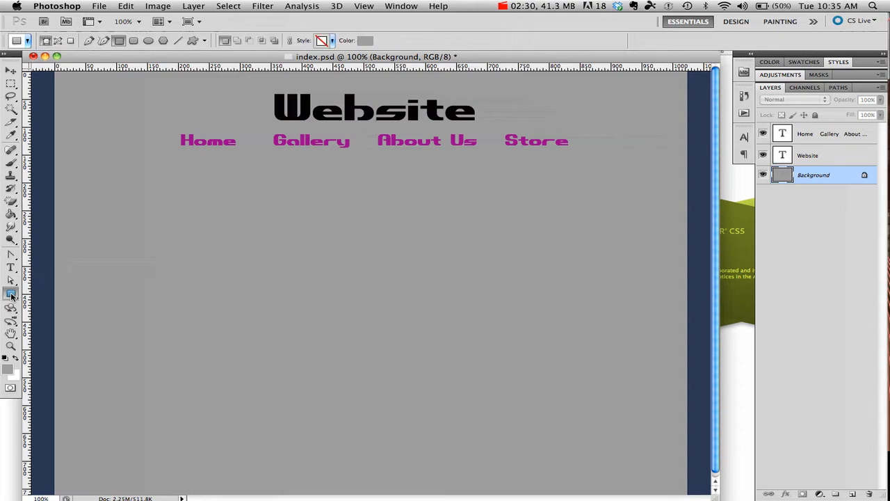
{"action": "left_click", "coordinate": [366, 41]}
{"action": "left_click", "coordinate": [470, 324]}
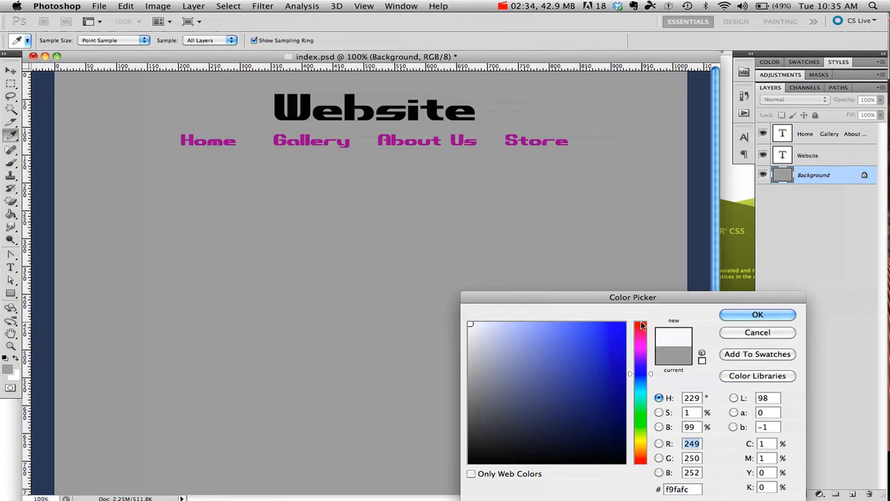
{"action": "left_click", "coordinate": [756, 313]}
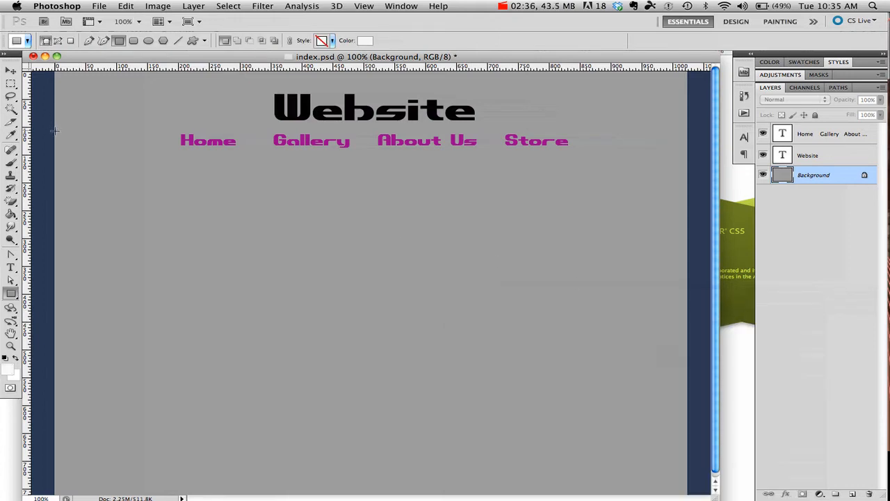
{"action": "left_click_drag", "start_coordinate": [56, 130], "coordinate": [686, 155]}
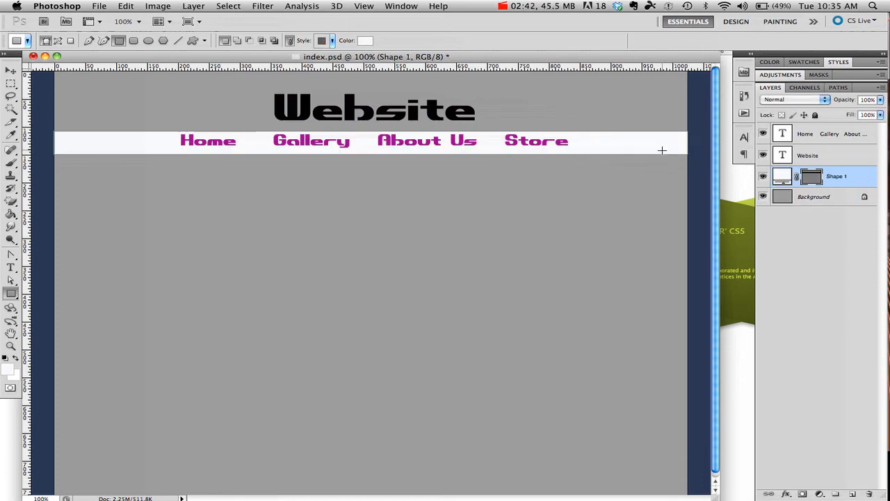
Nudge the near-white bar slightly upward so the navigation text sits centred vertically on it.
{"action": "left_click", "coordinate": [10, 70]}
{"action": "left_click_drag", "start_coordinate": [134, 144], "coordinate": [137, 146]}
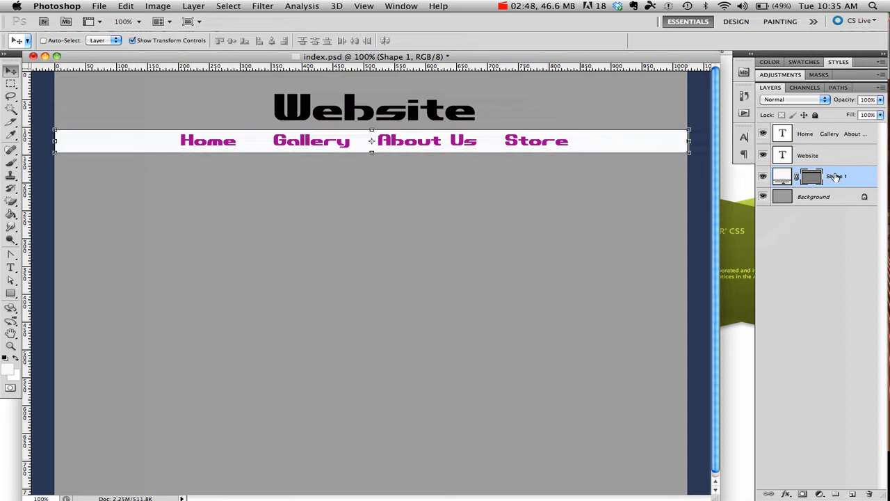
{"action": "mouse_move", "coordinate": [850, 176]}
{"action": "left_mouse_down"}
{"action": "mouse_move", "coordinate": [843, 151]}
{"action": "mouse_move", "coordinate": [852, 133]}
{"action": "mouse_move", "coordinate": [865, 179]}
{"action": "left_mouse_up"}
Crop the canvas to the full-width header, from the page's upper edge down to the lower edge of the navigation bar.
{"action": "left_click", "coordinate": [13, 124]}
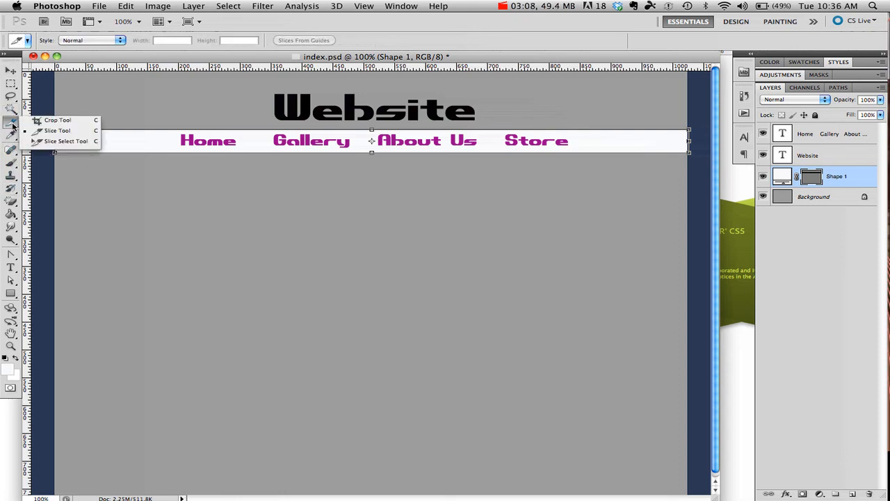
{"action": "left_click", "coordinate": [43, 121]}
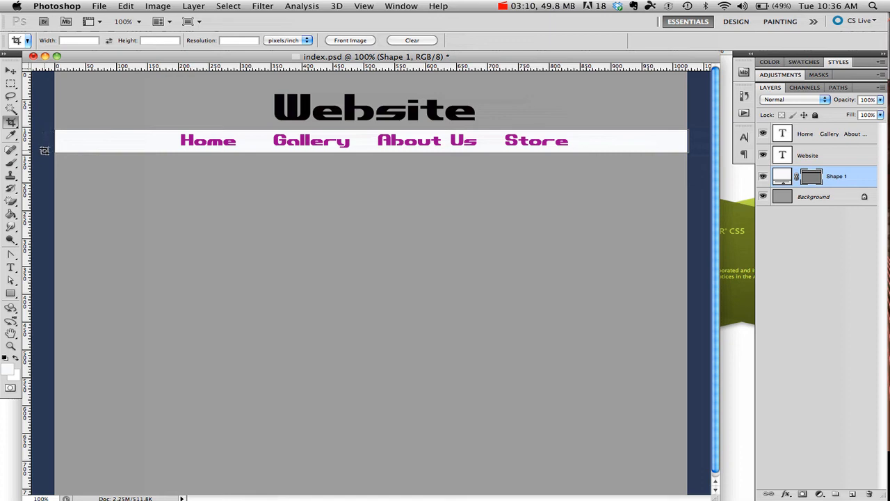
{"action": "left_click_drag", "start_coordinate": [44, 155], "coordinate": [703, 75]}
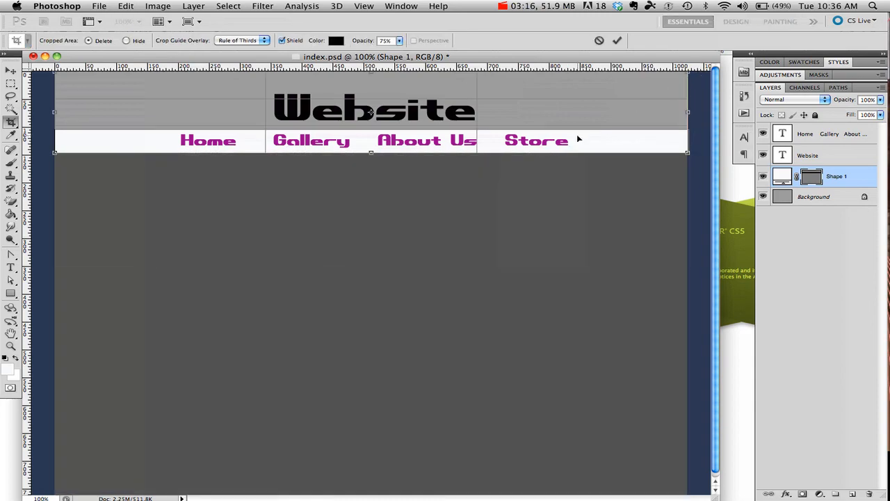
{"action": "key", "text": "Return"}
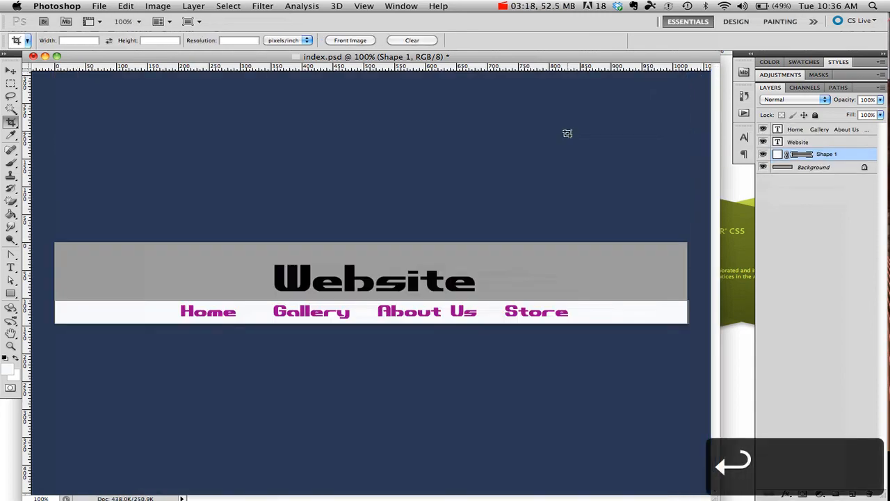